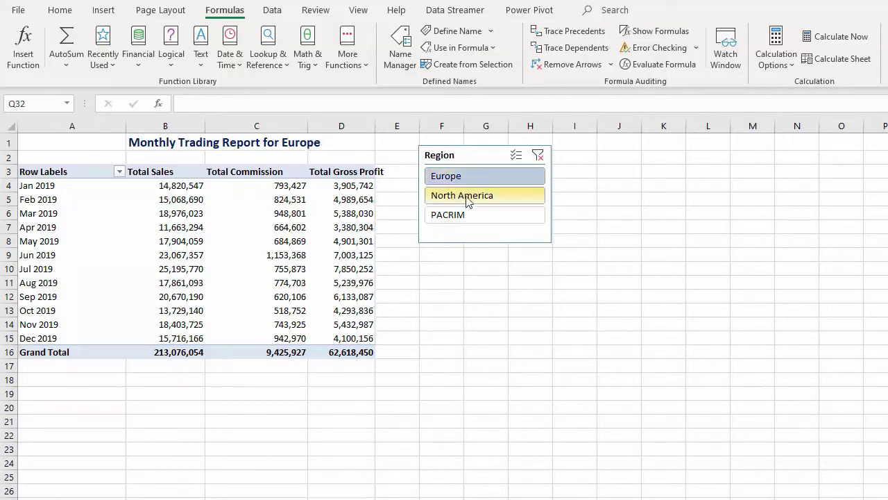
- Filter the monthly report by North America and PACRIM, and switch the Measures slicer to Gross Profit
left_click(466, 200)
left_click(453, 214)
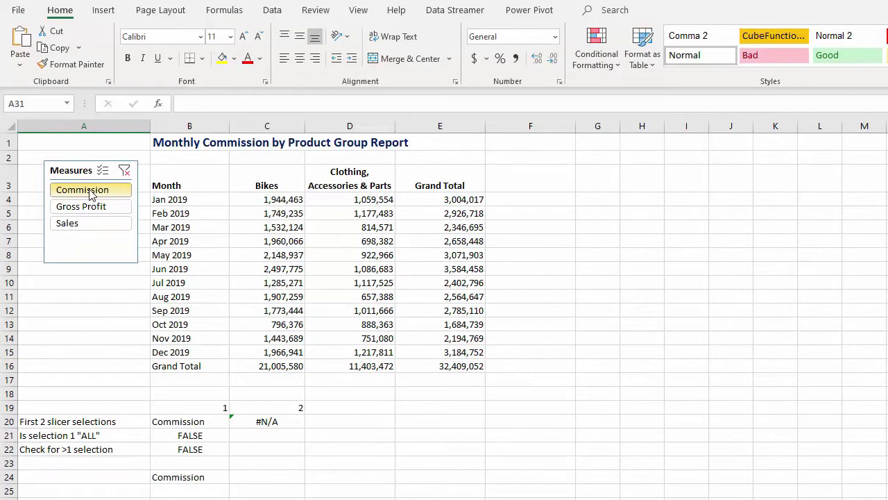
left_click(88, 207)
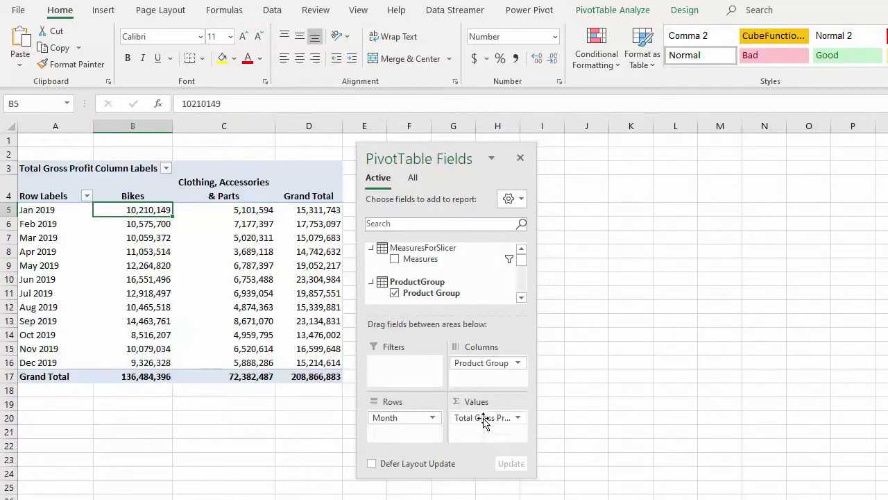
- Replace Total Gross Profit with Total Sales as the pivot table's value field
mouse_move(483, 421)
left_mouse_down()
mouse_move(426, 397)
mouse_move(400, 368)
mouse_move(484, 421)
left_mouse_up()
left_click(524, 267)
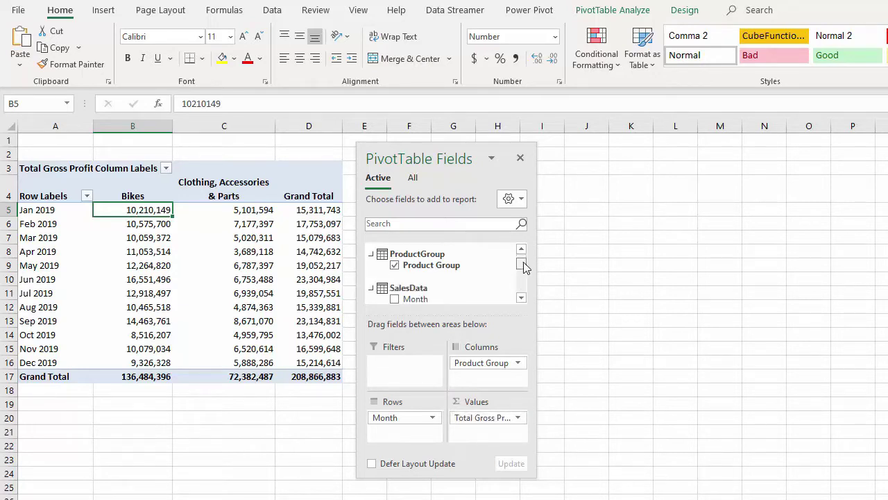
left_click_drag(524, 267, 525, 275)
left_click_drag(432, 295, 416, 284)
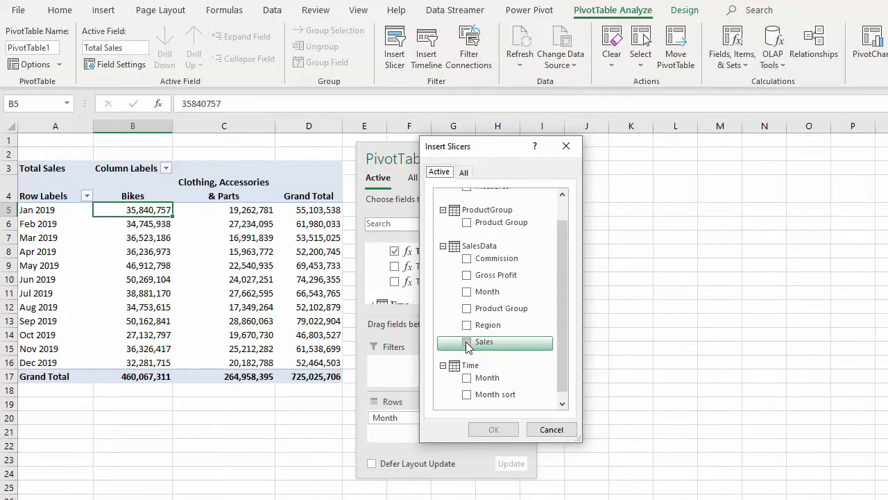
- Insert slicers for SalesData's Sales, Gross Profit and Commission fields, moving the Sales and Gross Profit slicers nearer the pivot table
left_click(467, 343)
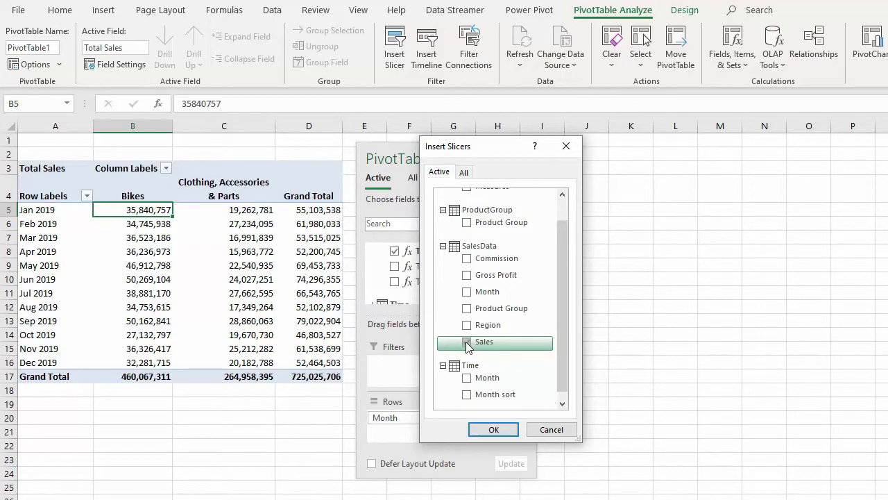
left_click(467, 276)
left_click(467, 258)
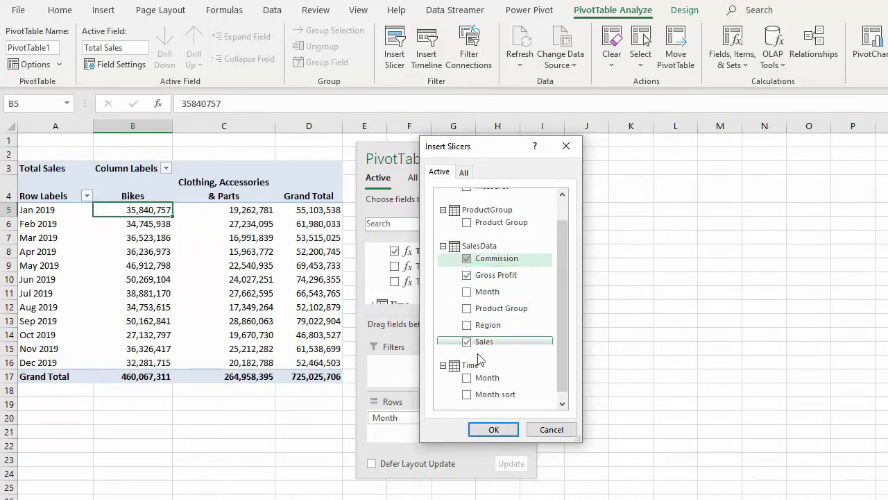
left_click(493, 430)
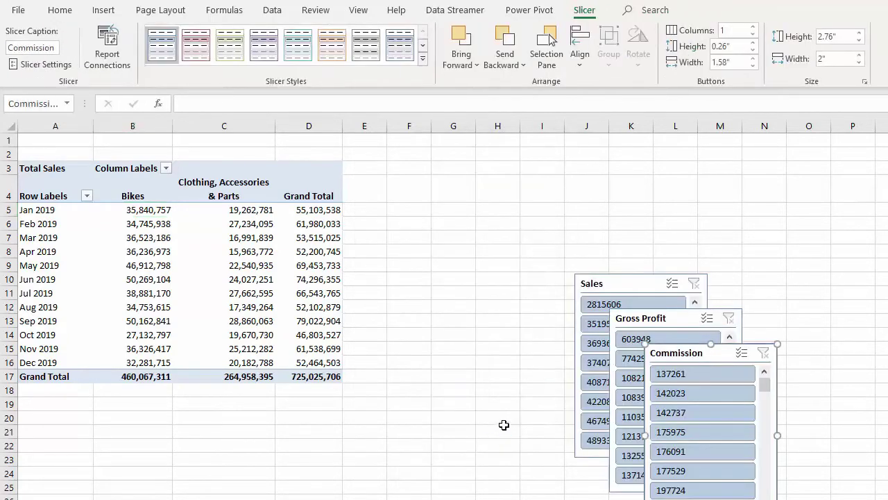
left_click_drag(640, 287, 475, 176)
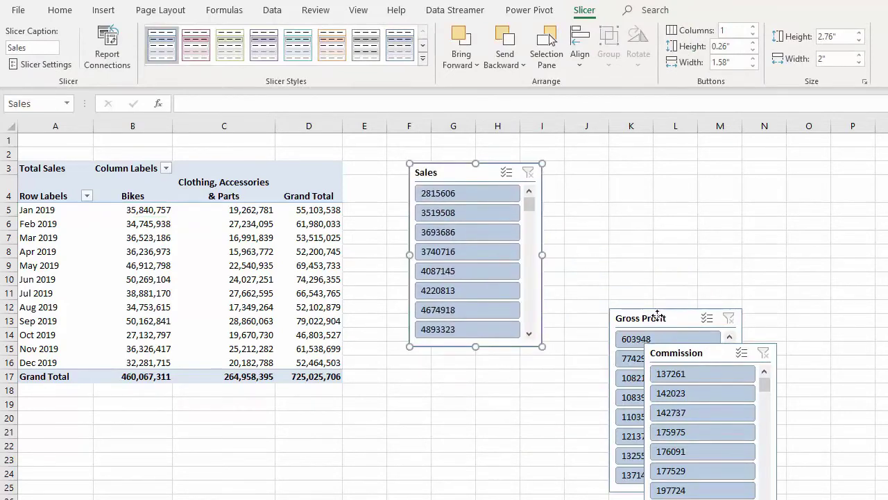
left_click_drag(660, 317, 591, 203)
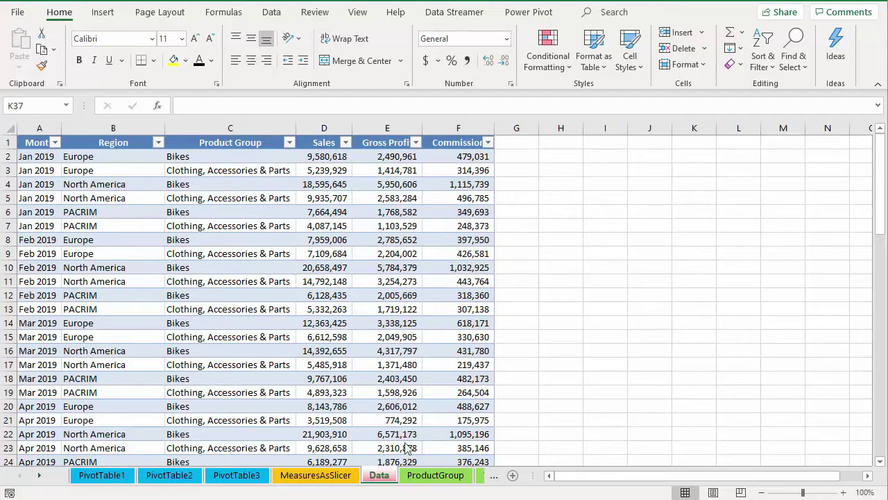
- Review the source tables on the ProductGroup, Territory, Time and MeasuresForSlicer sheets
left_click(435, 476)
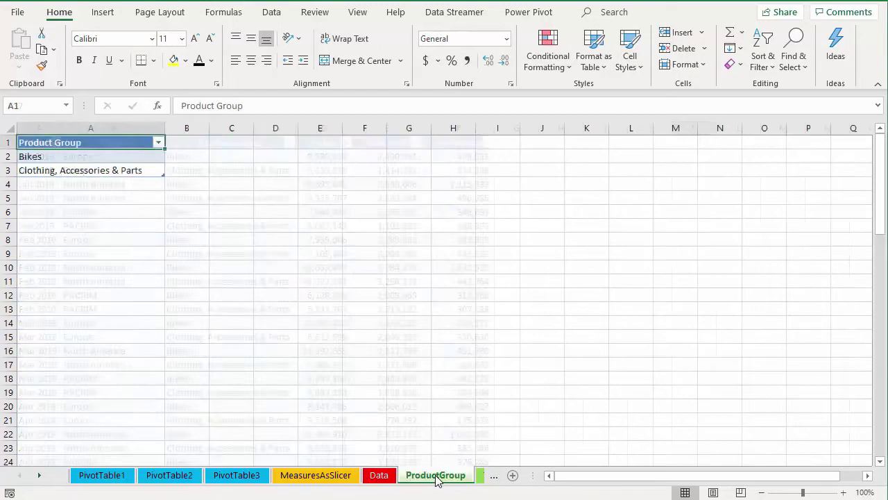
left_click(480, 476)
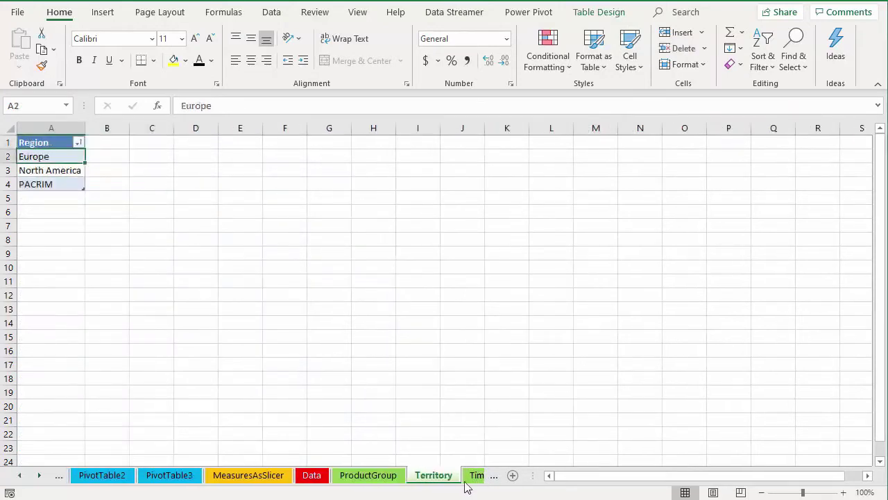
left_click(476, 479)
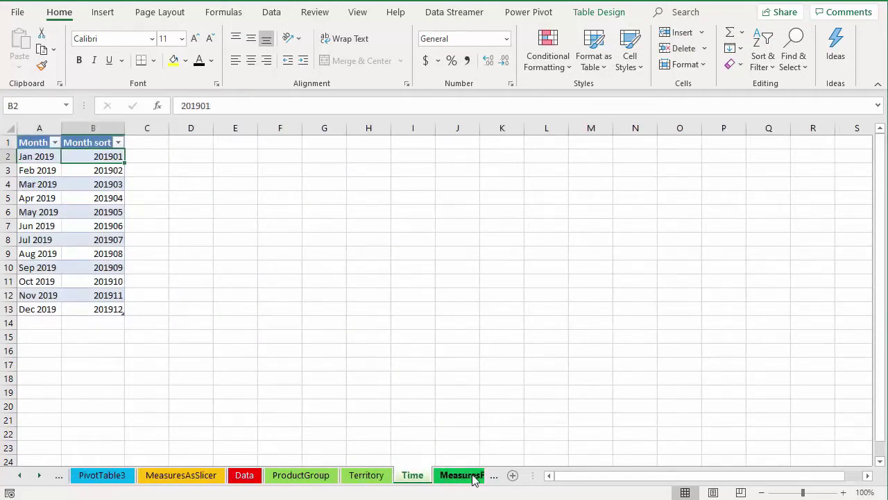
left_click(474, 477)
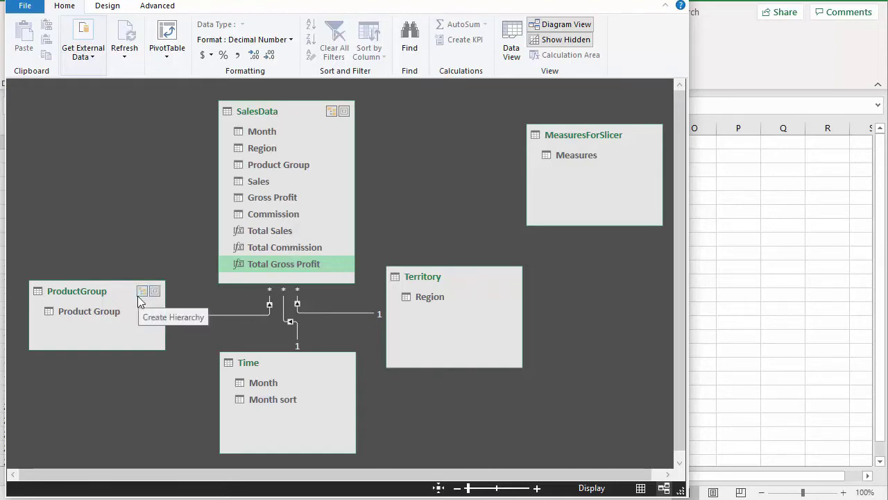
- Examine the table relationships and the MeasuresForSlicer table in the data model diagram
left_click(267, 305)
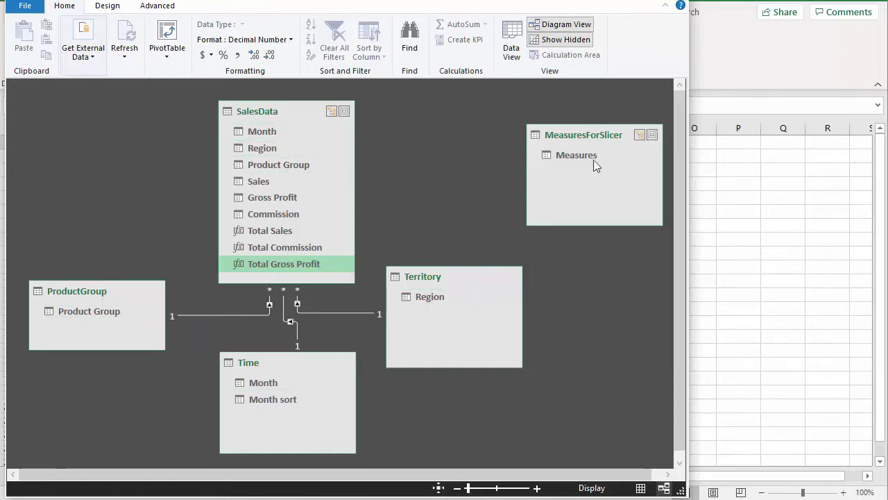
left_click(595, 141)
left_click_drag(595, 141, 565, 132)
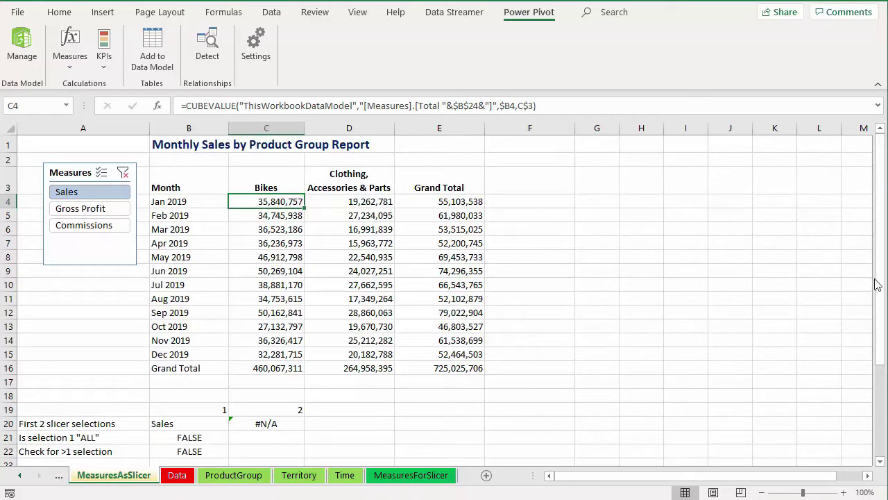
- Examine the rank numbers in B19:C19 and the CUBERANKEDMEMBER formulas in B20:C20 on the MeasuresAsSlicer sheet
left_click_drag(878, 284, 877, 333)
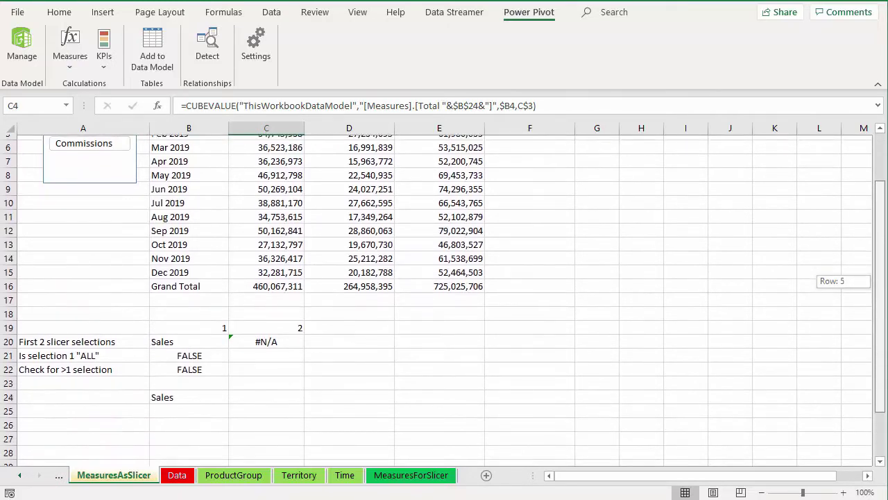
left_click_drag(877, 333, 885, 310)
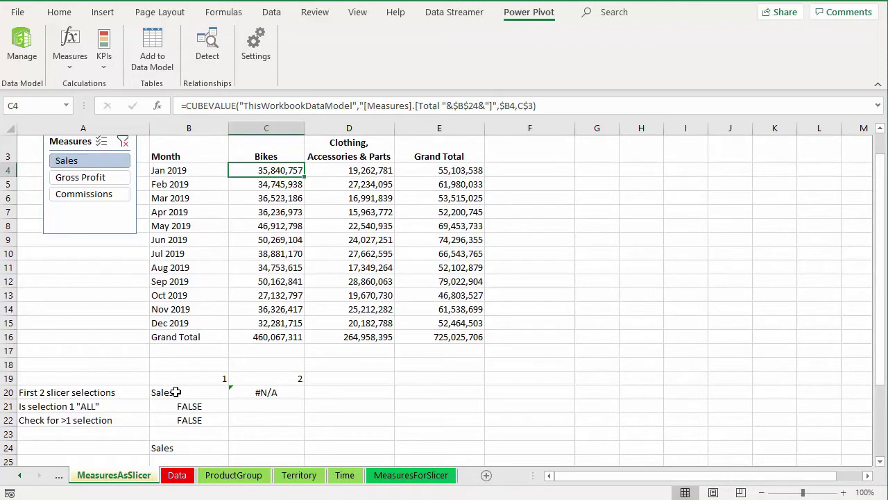
left_click(176, 392)
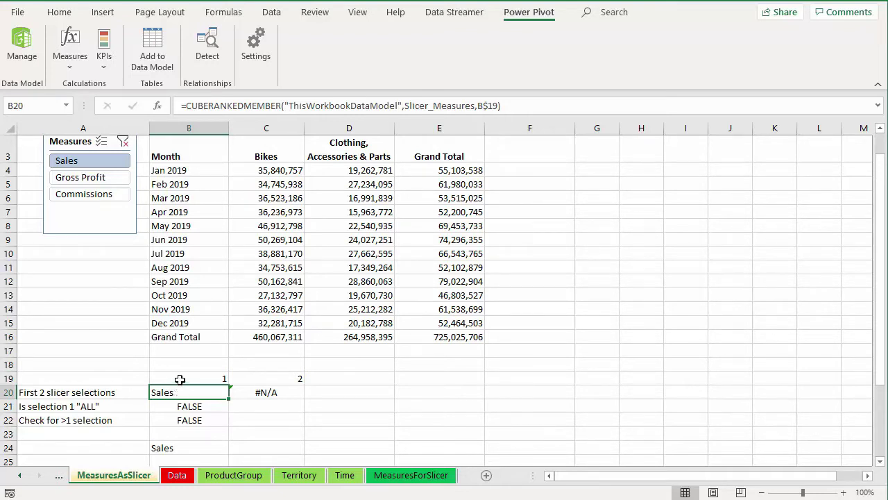
left_click(179, 378)
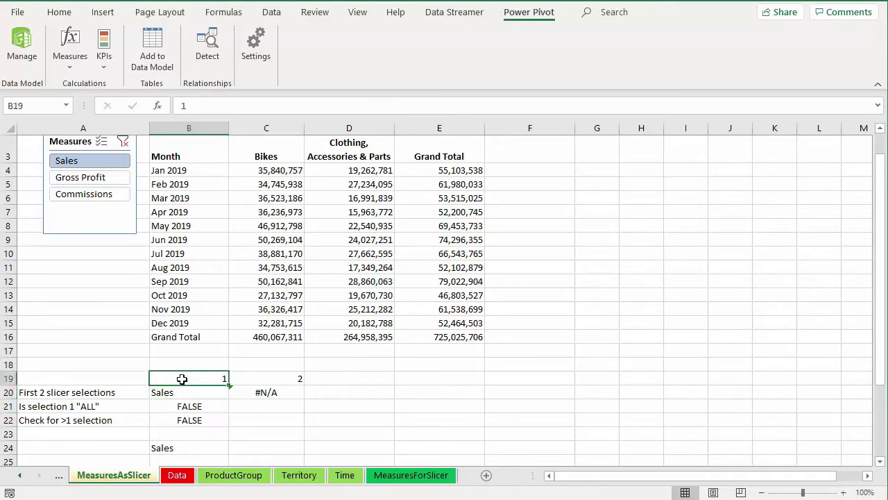
left_click(289, 378)
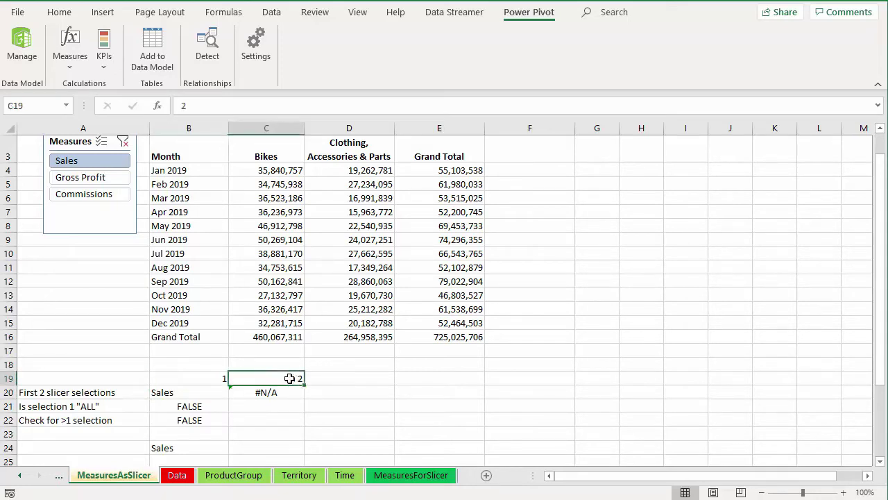
left_click(183, 392)
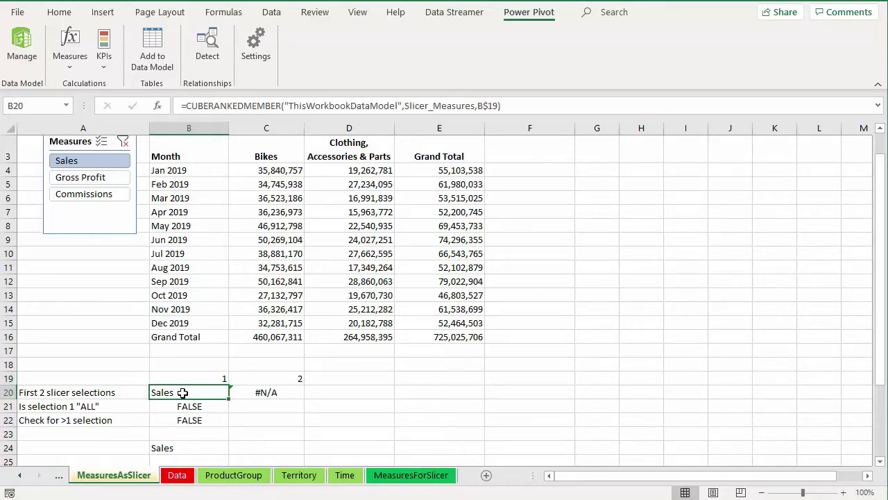
left_click(283, 393)
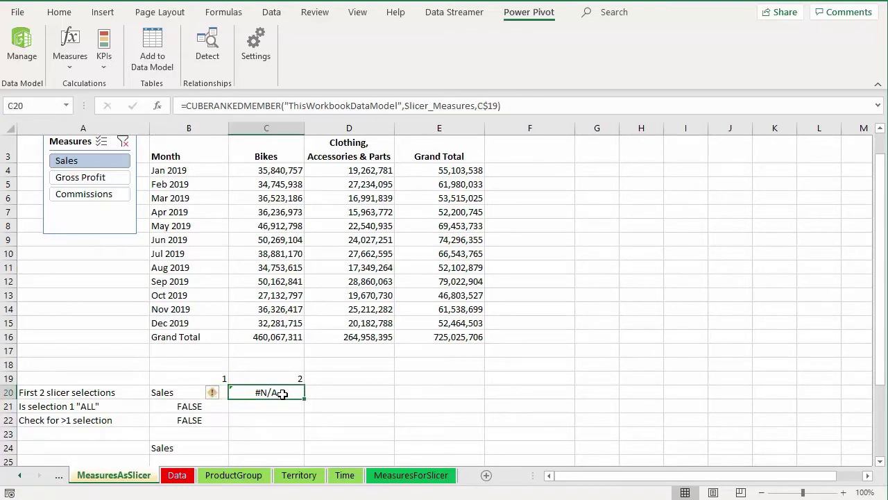
- Select Sales, Gross Profit and Commissions together in the Measures slicer and examine the check formulas in B21, B22 and B24
left_click(125, 182, "ctrl")
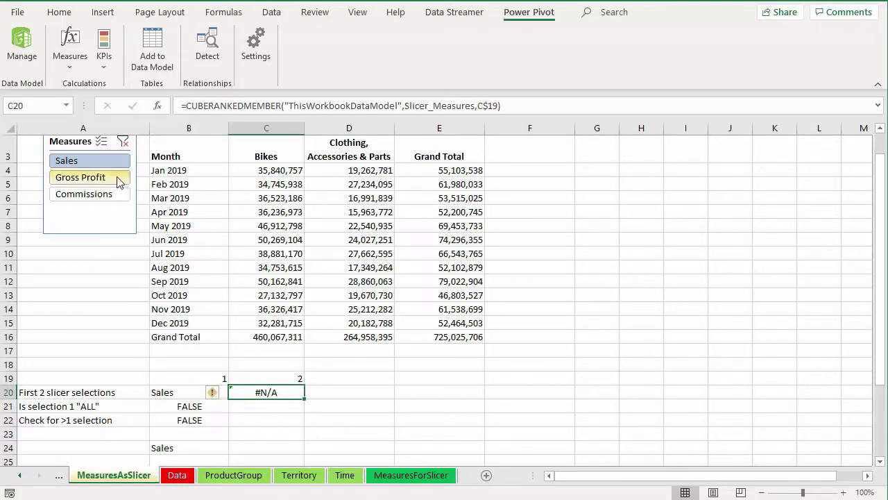
left_click(117, 196, "ctrl")
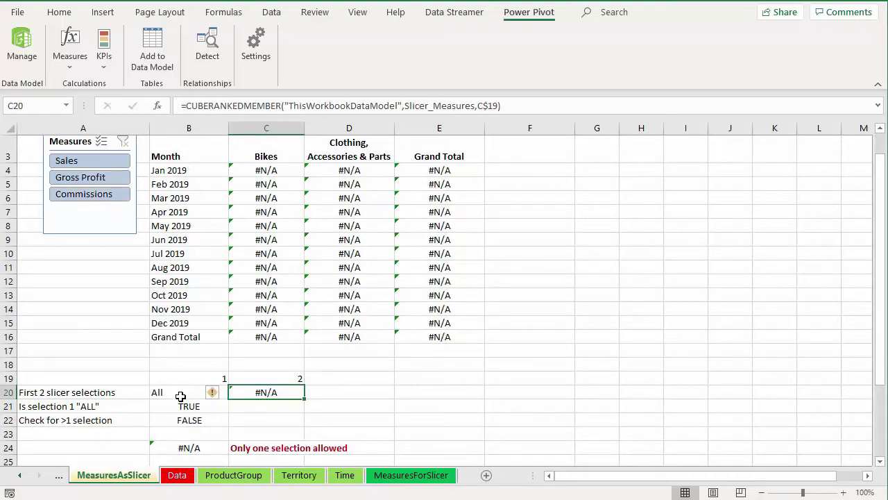
left_click(209, 406)
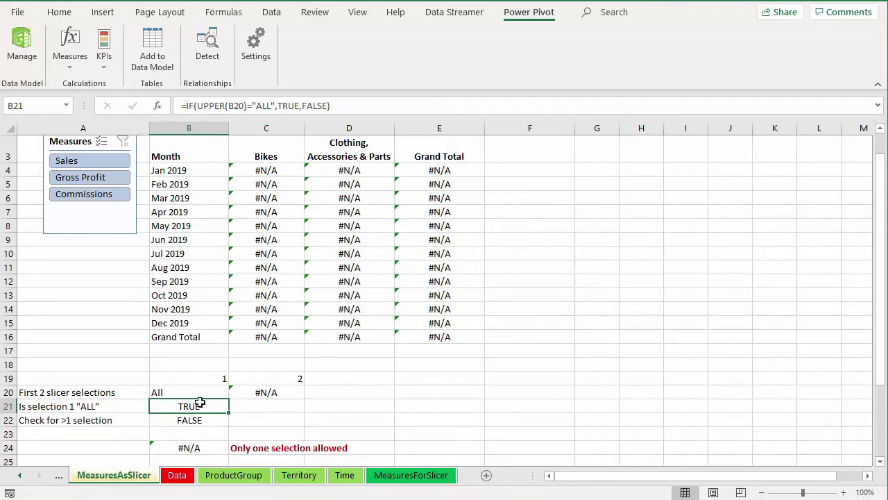
left_click(216, 420)
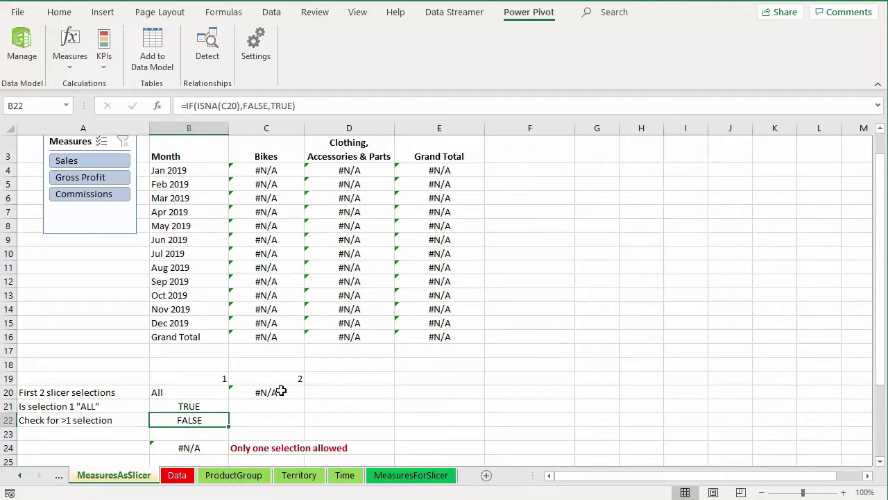
left_click(206, 448)
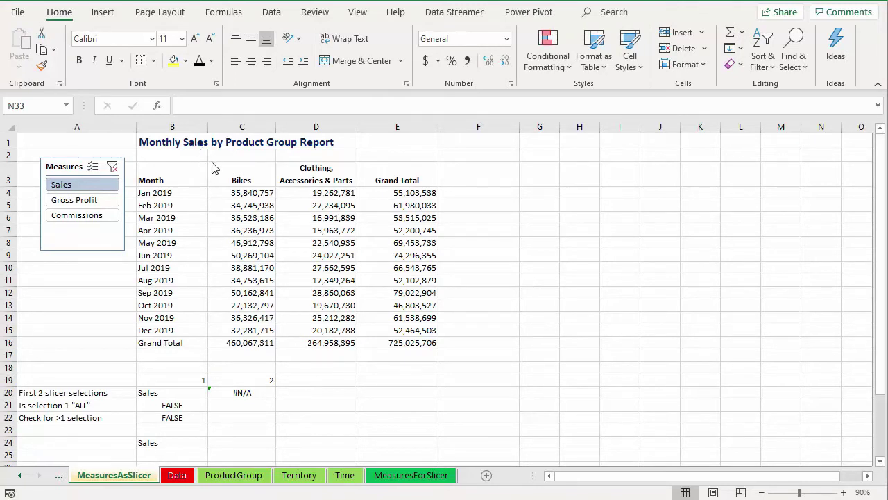
- Trace the precedents of the Jan 2019 Bikes formula in C4 and inspect the rank number in B19
left_click(252, 193)
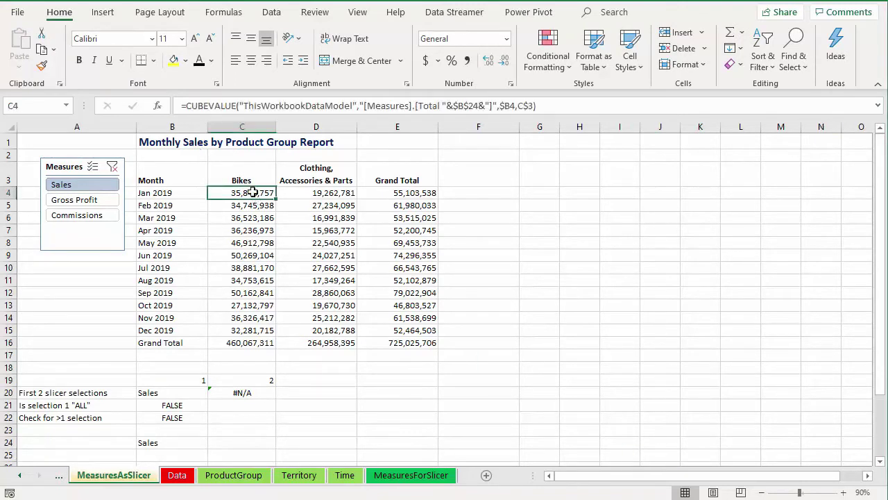
left_click(224, 12)
left_click(572, 31)
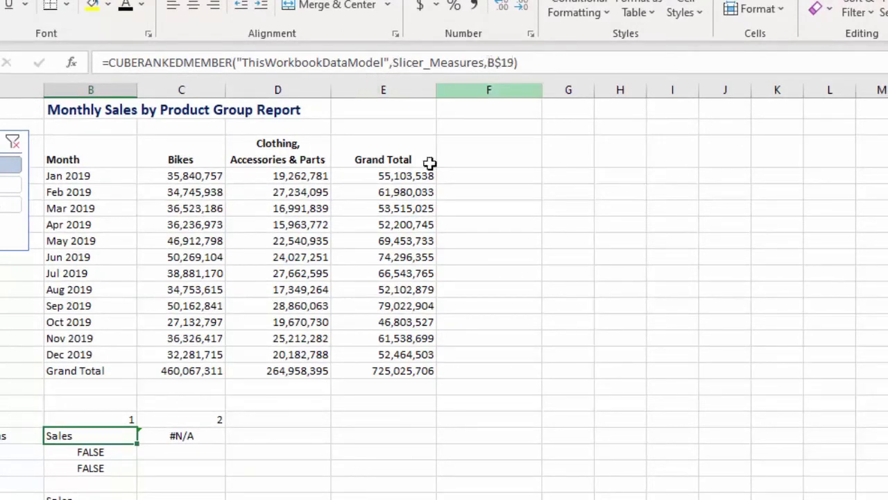
left_click(100, 417)
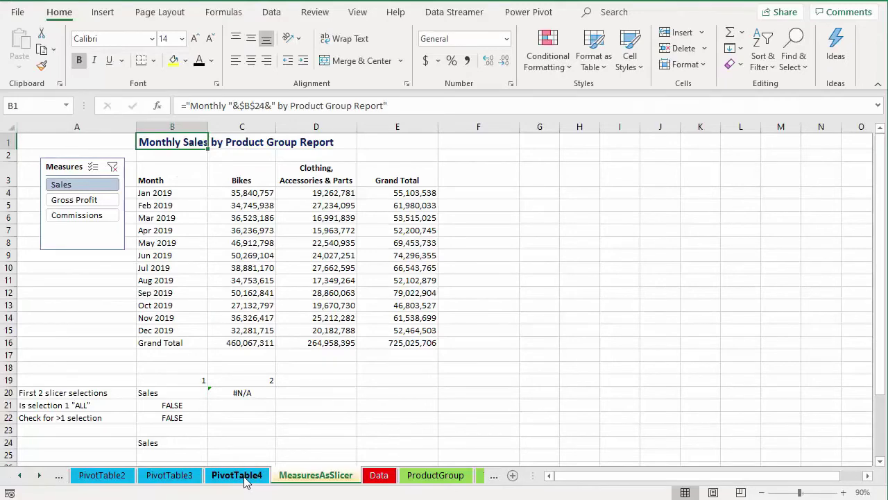
- Convert the pivot table on the PivotTable4 sheet to cube formulas and return to the MeasuresAsSlicer sheet
left_click(242, 476)
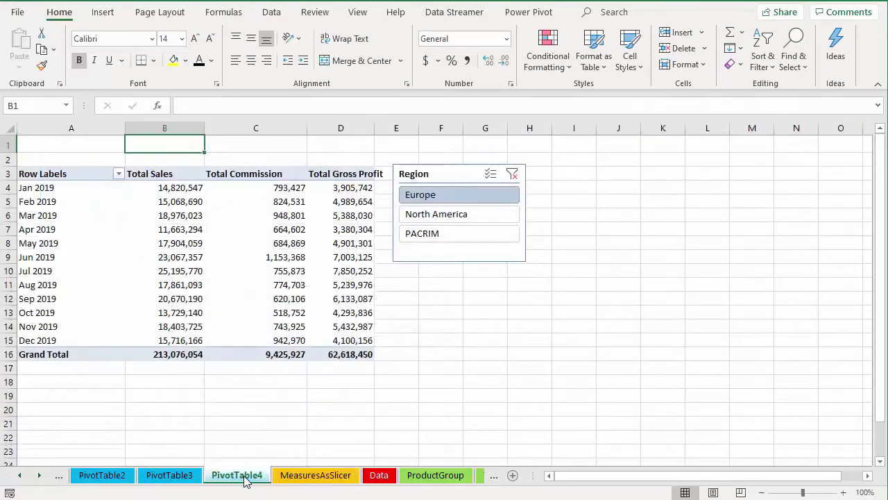
left_click(165, 187)
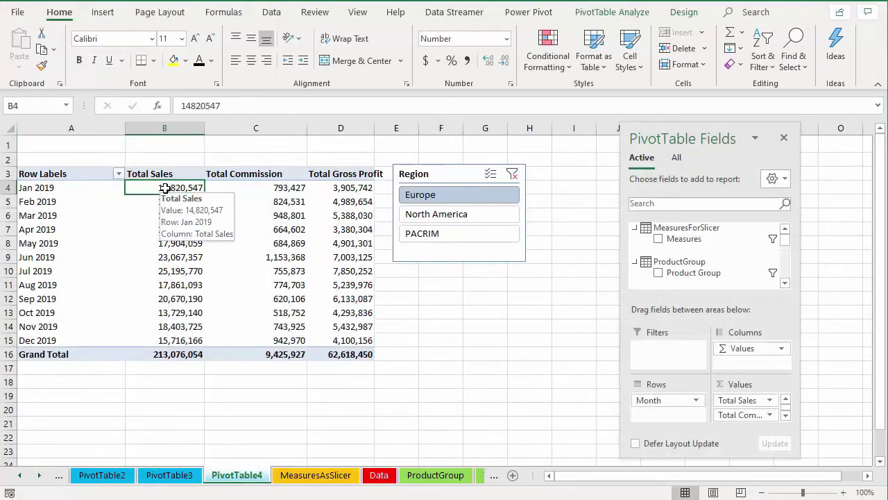
left_click(600, 15)
left_click(583, 50)
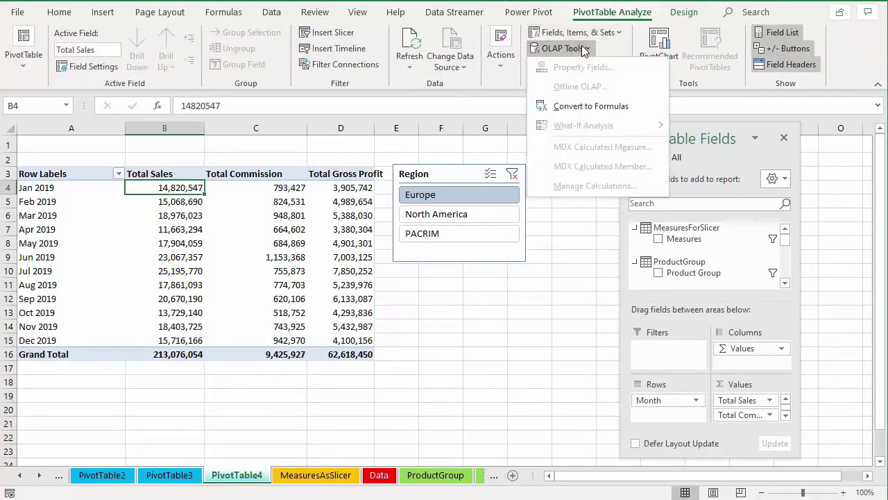
left_click(581, 106)
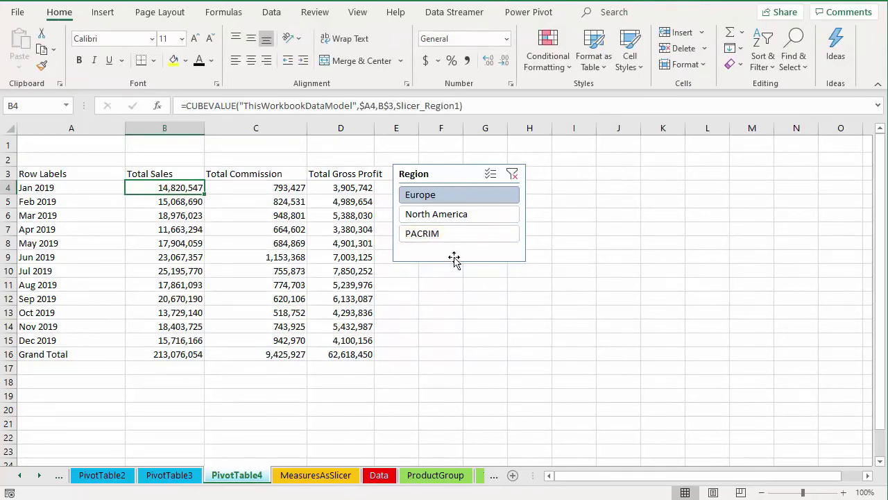
key("ctrl+Page_Down")
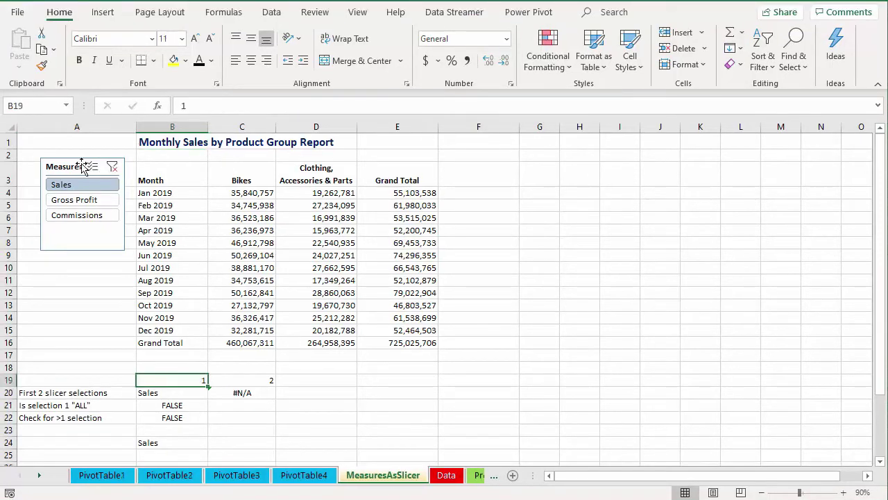
- Insert a PivotTable from the workbook's Data Model at G2 of MeasuresAsSlicer, with Total Sales as its value field
left_click(545, 157)
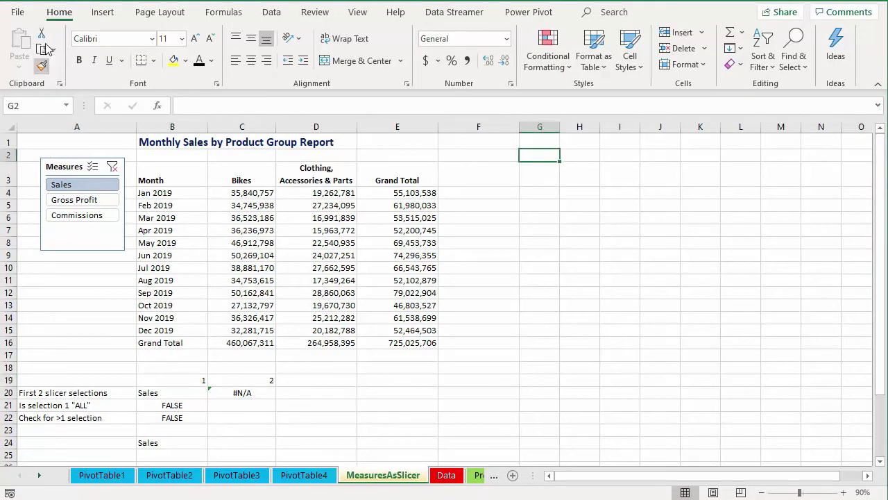
left_click(103, 12)
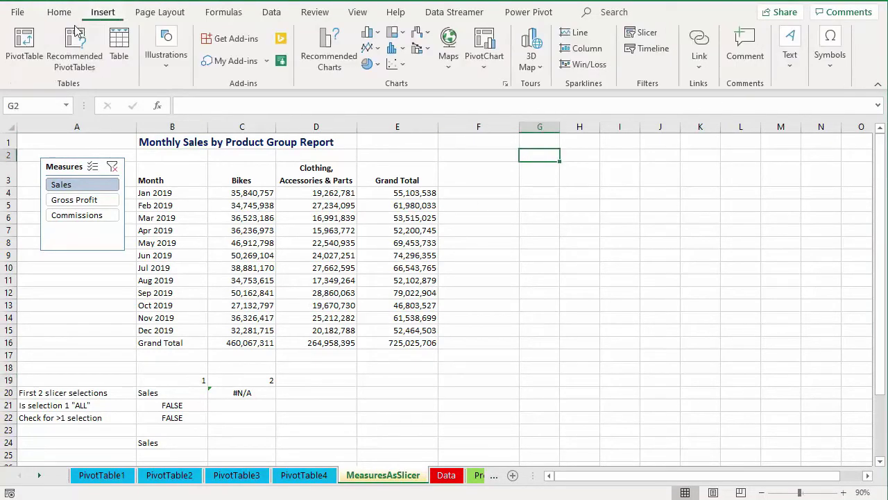
left_click(24, 42)
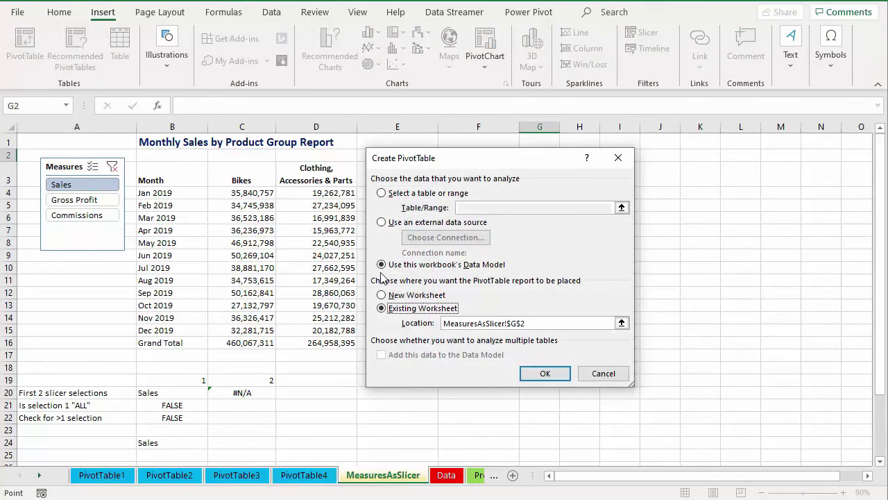
left_click(548, 373)
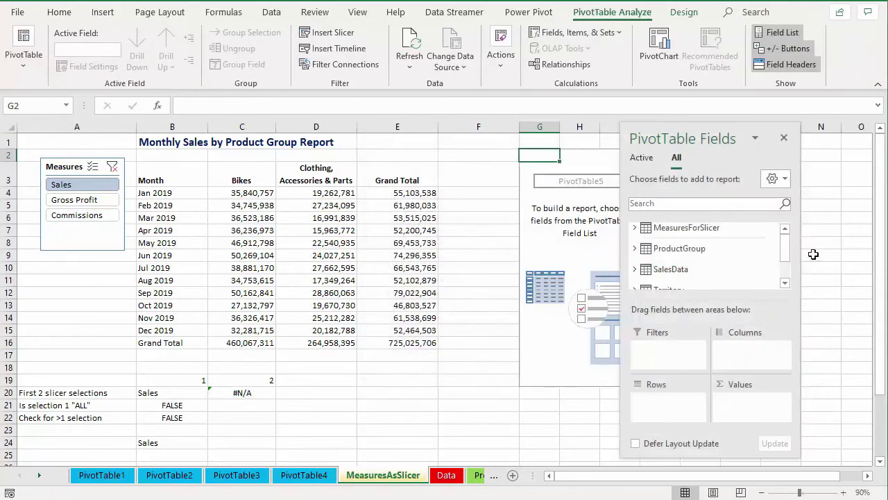
left_click(634, 269)
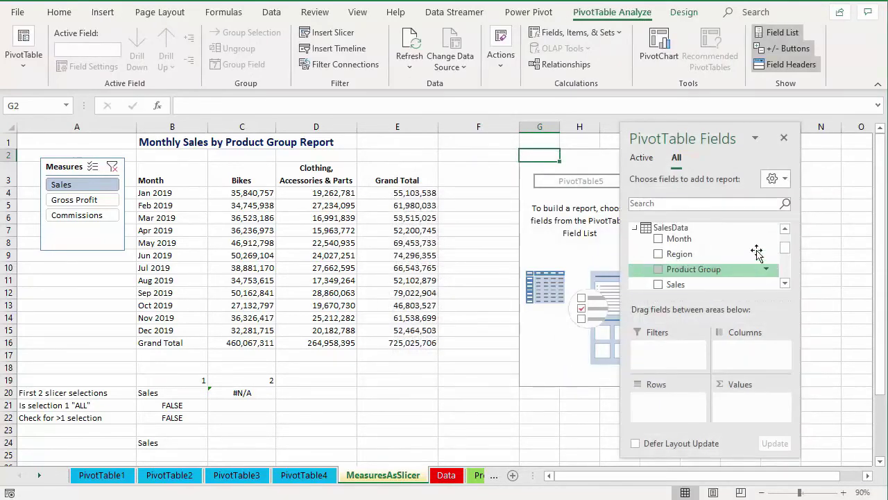
left_click_drag(789, 250, 788, 267)
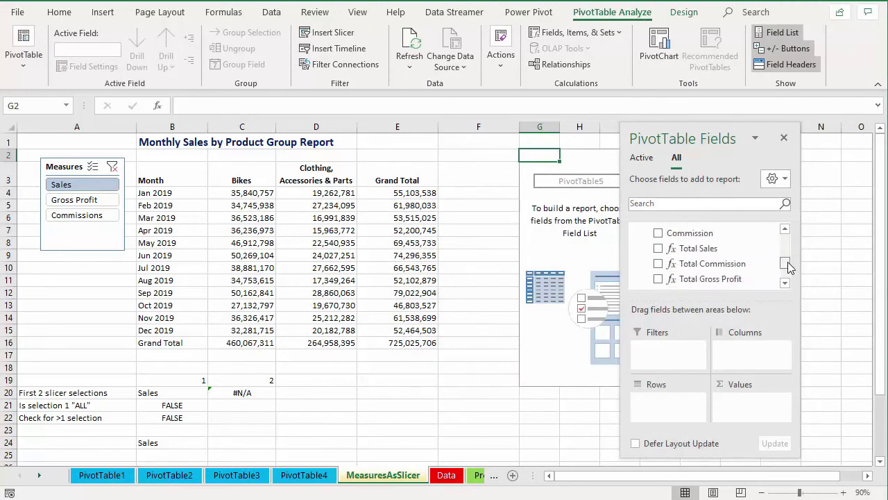
left_click_drag(717, 251, 749, 405)
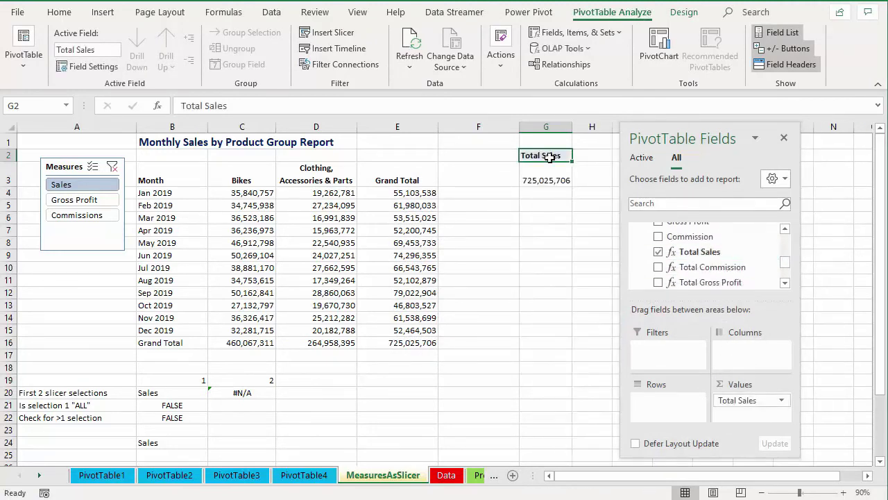
- Add a slicer for the Measures field of the MeasuresForSlicer table and place it beside the report, below the Total Sales PivotTable
left_click(341, 32)
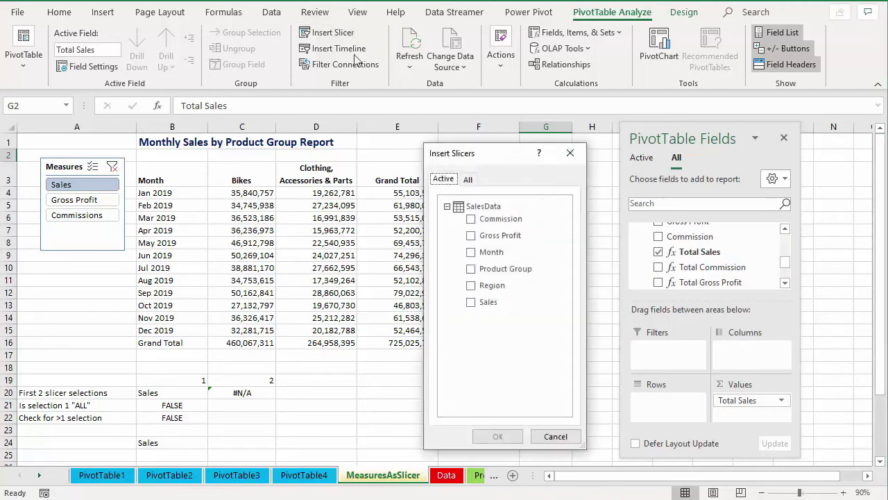
left_click(469, 180)
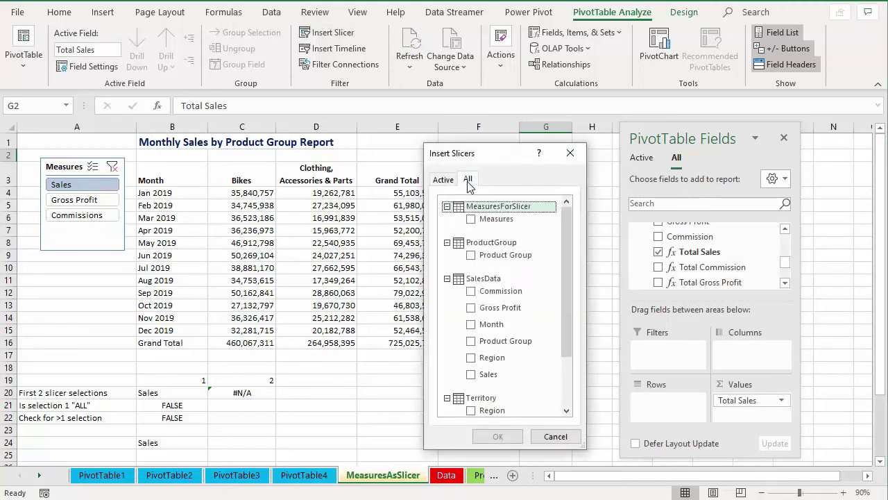
left_click(471, 219)
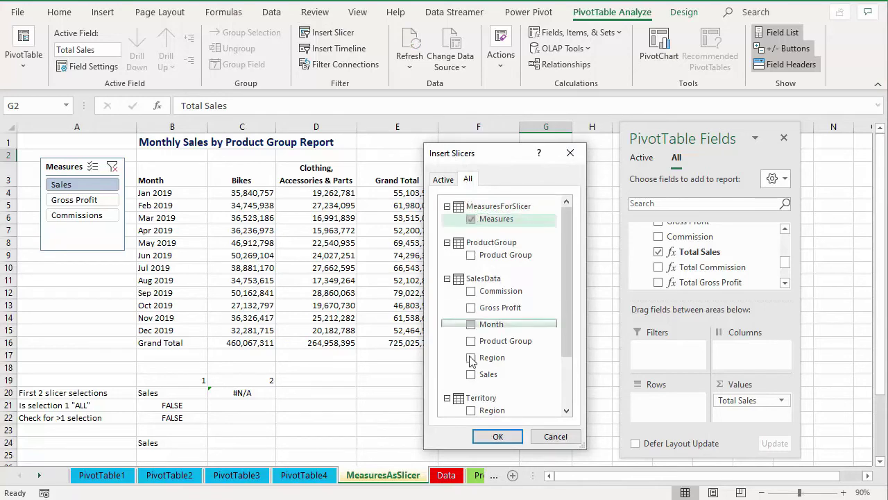
left_click(496, 435)
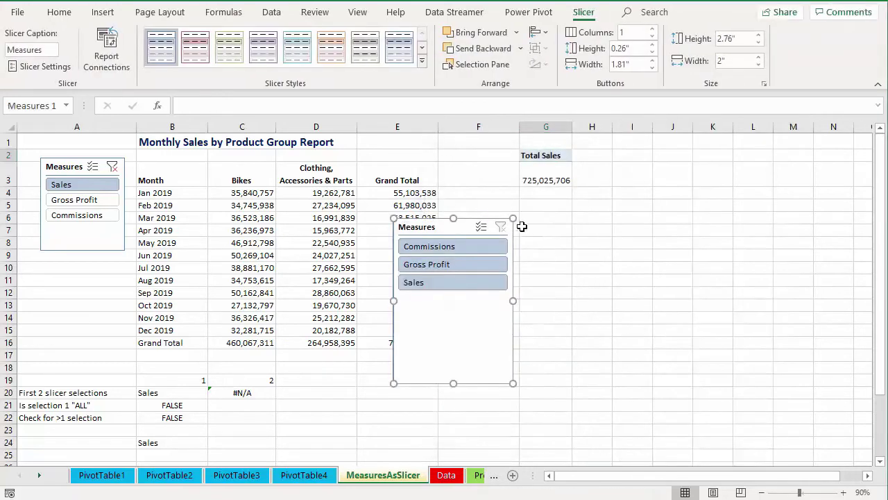
left_click_drag(455, 225, 510, 210)
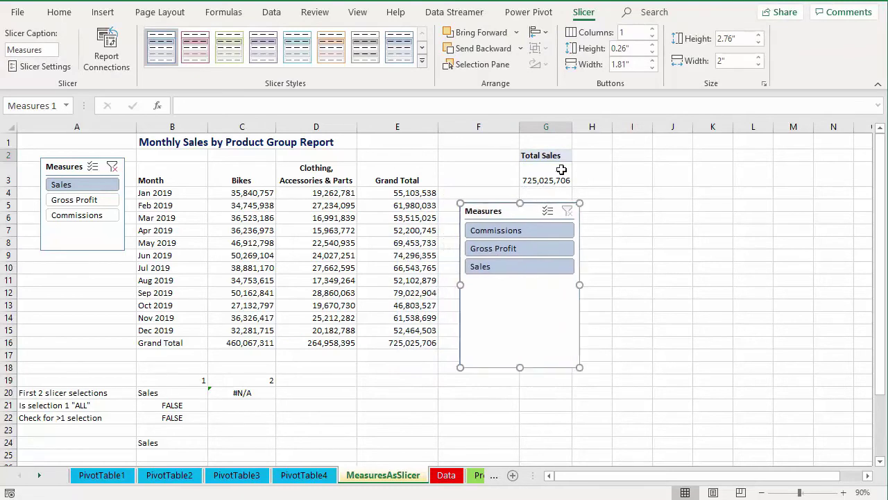
- Delete column G containing the Total Sales PivotTable
left_click(546, 128)
right_click(545, 127)
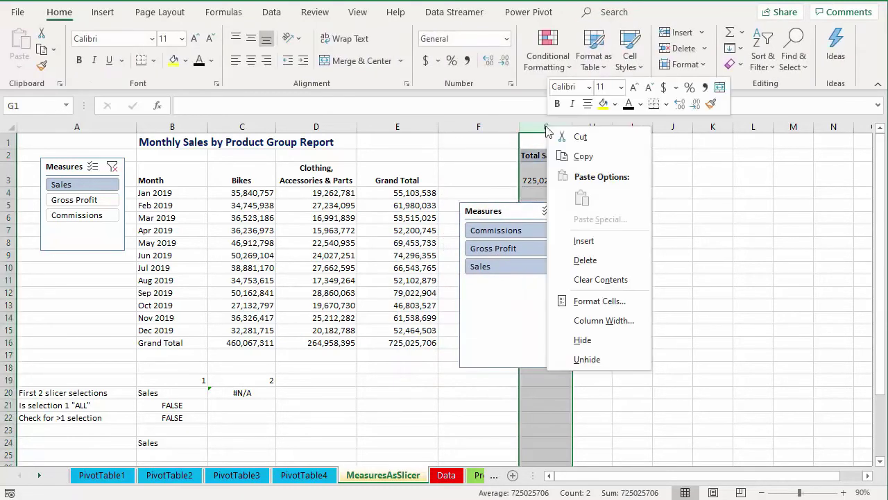
left_click(582, 261)
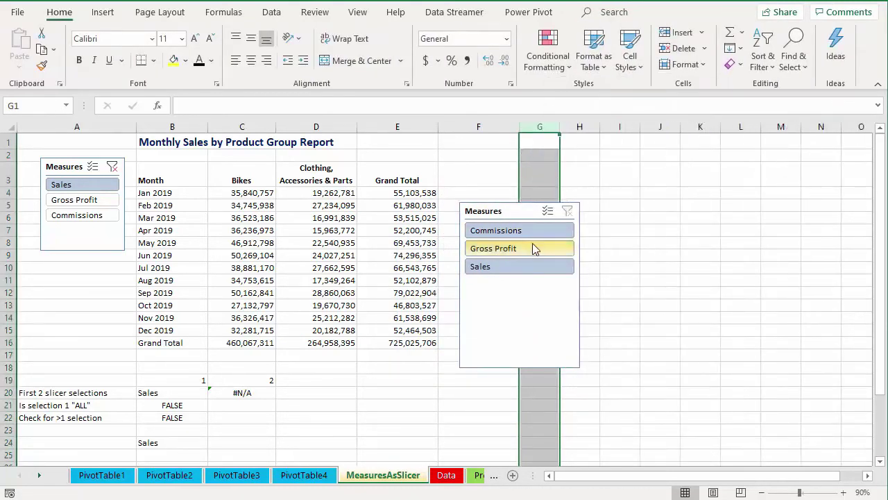
- Sort the items of the new Measures slicer from Z to A
left_click(579, 203)
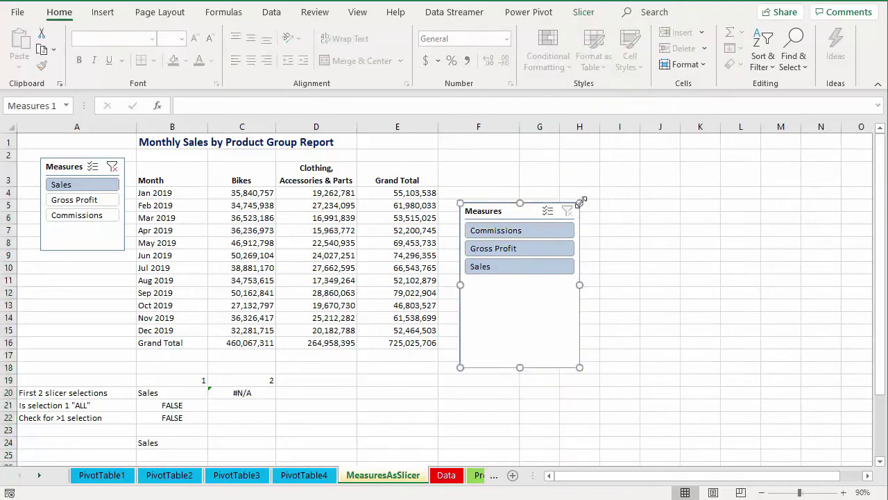
right_click(580, 201)
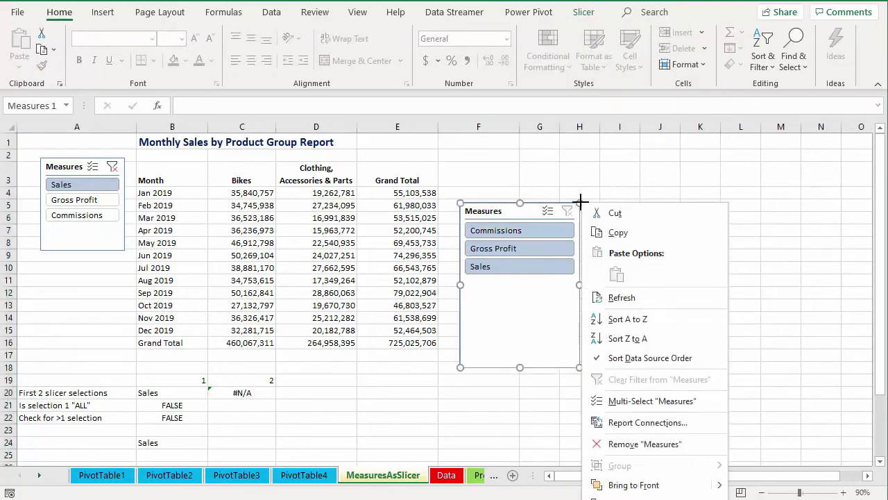
left_click(629, 338)
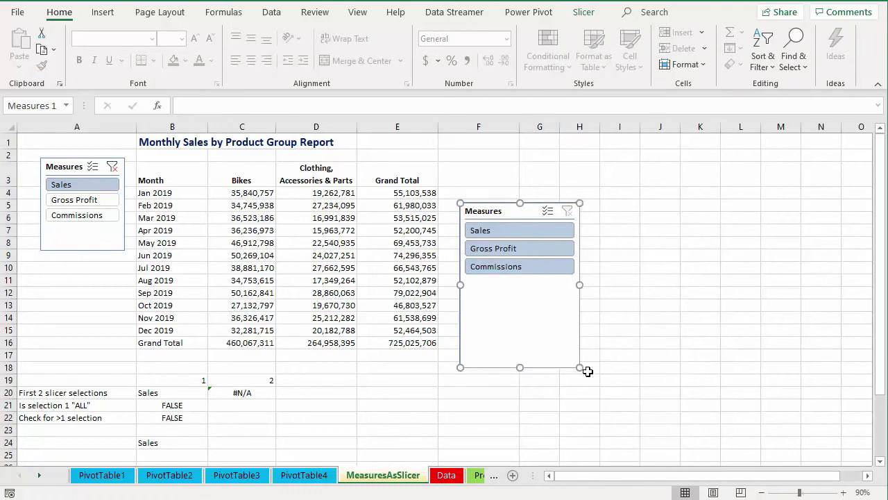
- Check the new Measures slicer's name for use in formulas in its settings, and cut the slicer from the sheet
right_click(583, 204)
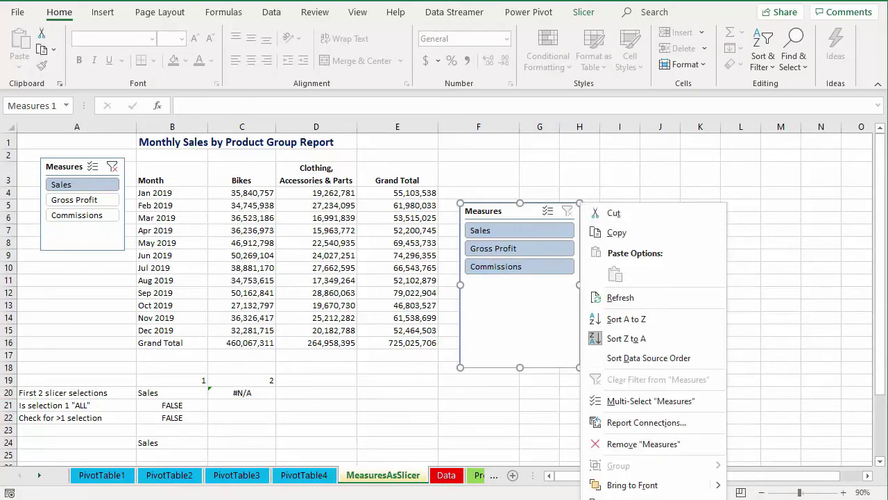
left_click(645, 499)
left_click_drag(623, 498, 686, 156)
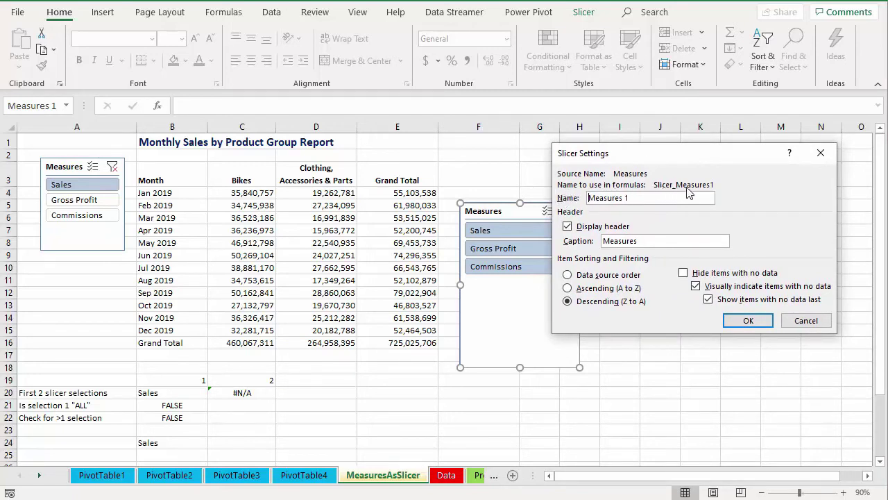
left_click(805, 320)
right_click(578, 202)
left_click(614, 215)
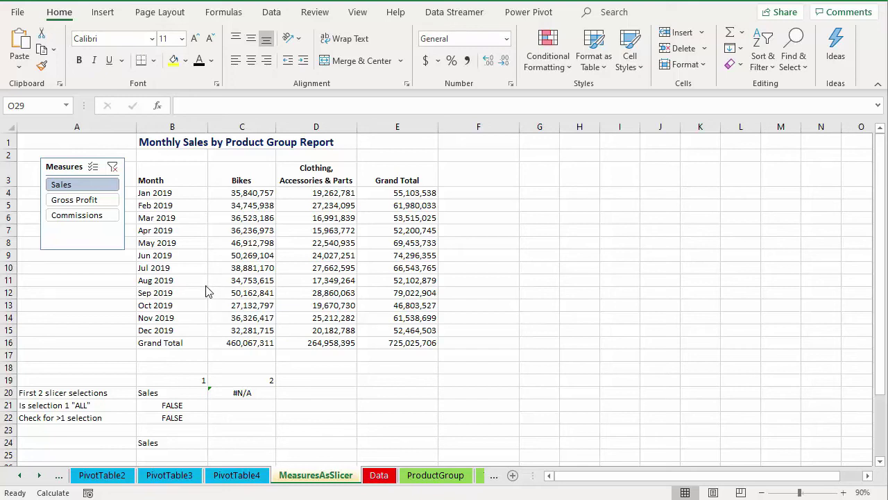
- Examine the report title formula in B1 and the region title formula in B23 on the PivotTable3 sheet
left_click(197, 141)
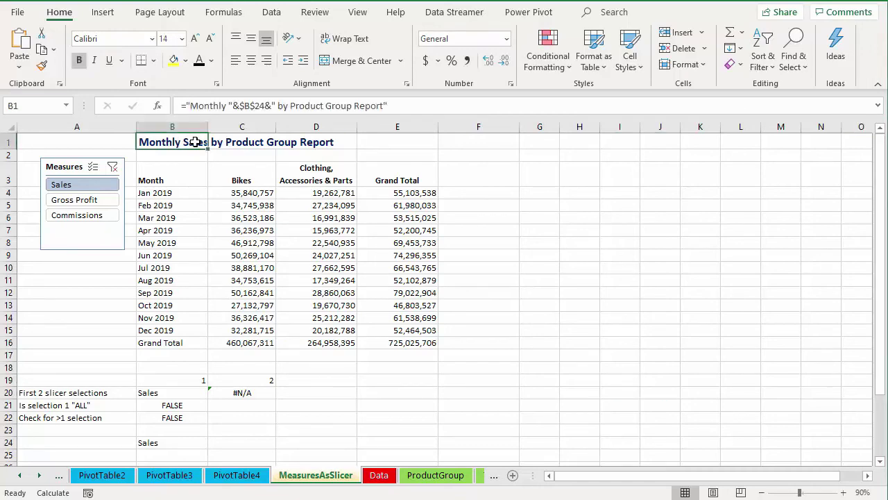
left_click(166, 476)
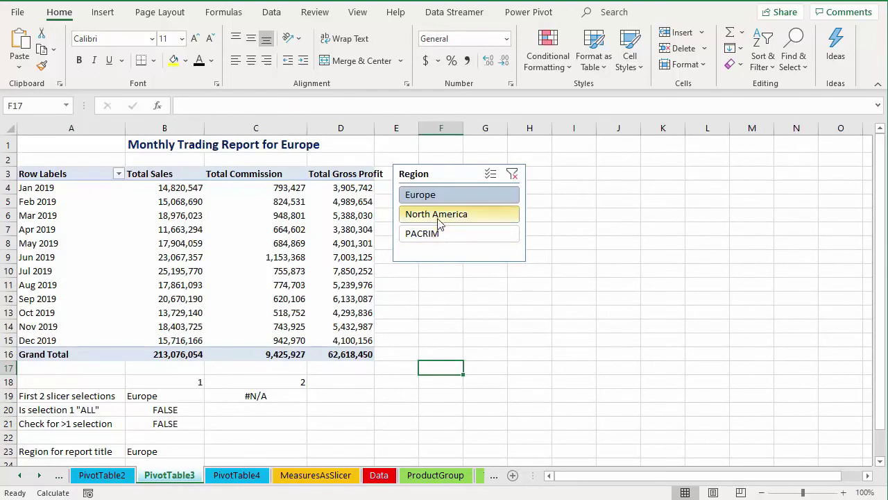
left_click(173, 452)
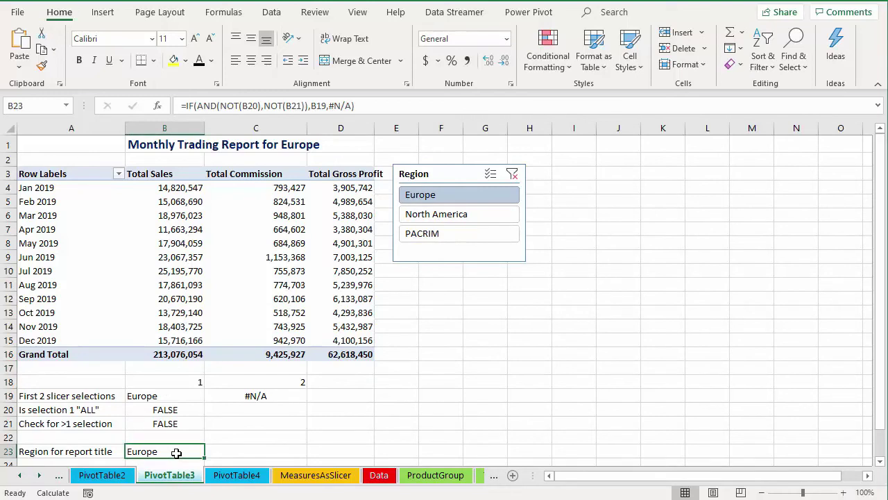